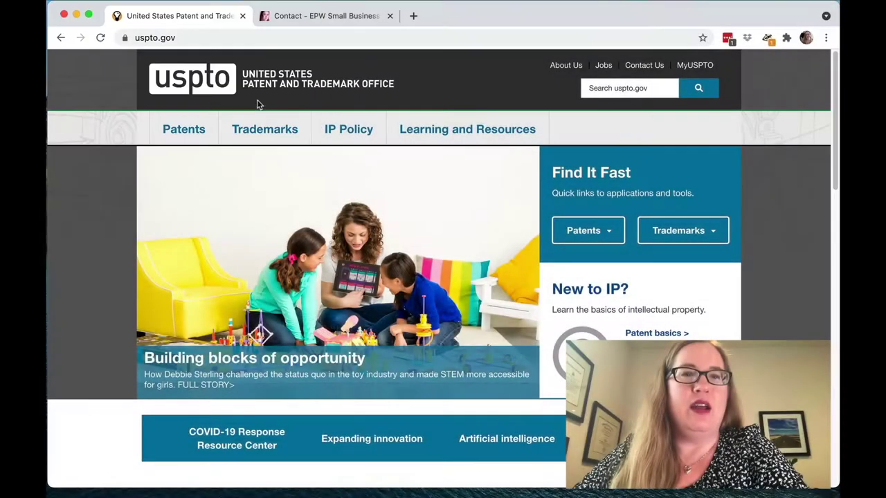
- Go to the trademark Apply online page and scroll down to section 9, Assignment forms
mouse_move(260, 129)
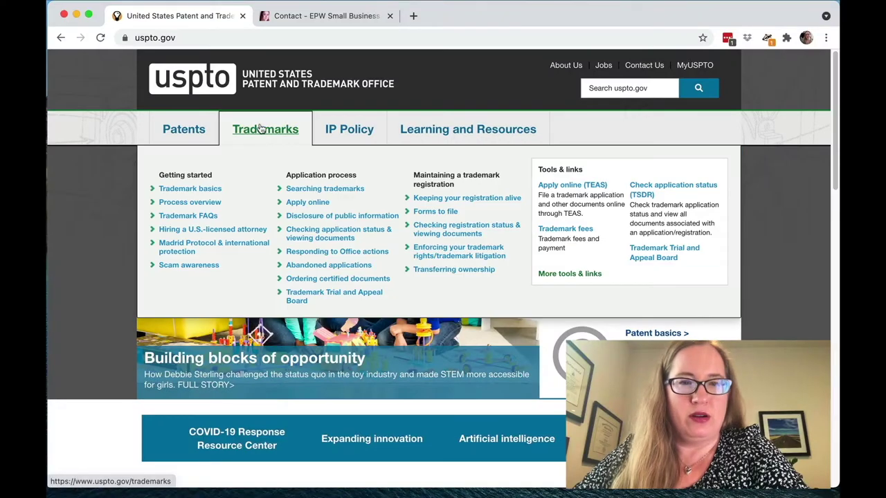
left_click(302, 203)
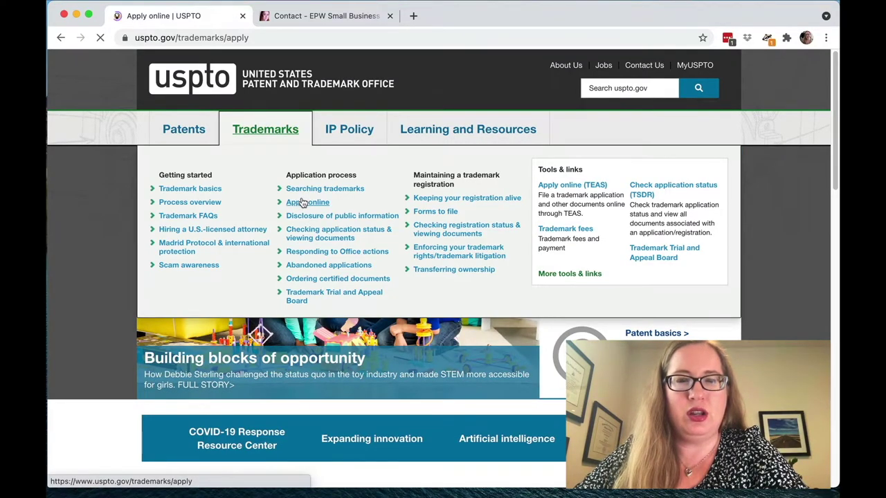
scroll(470, 276, "down", 8)
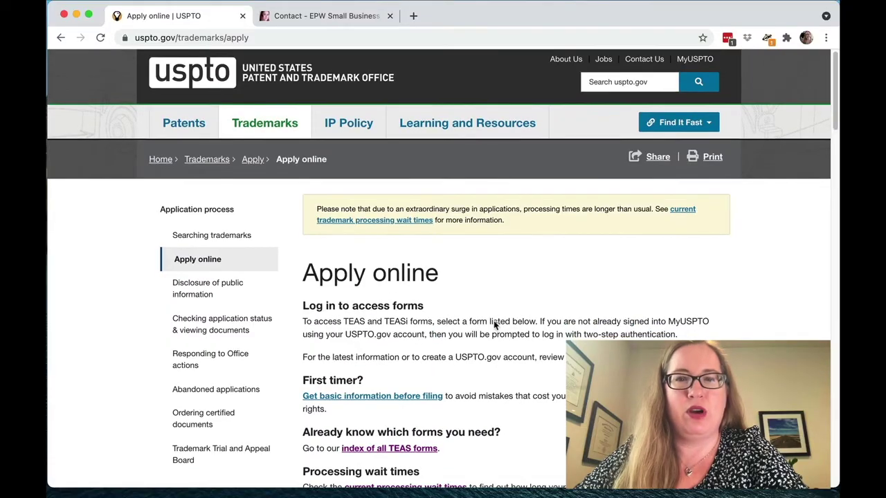
scroll(494, 325, "down", 15)
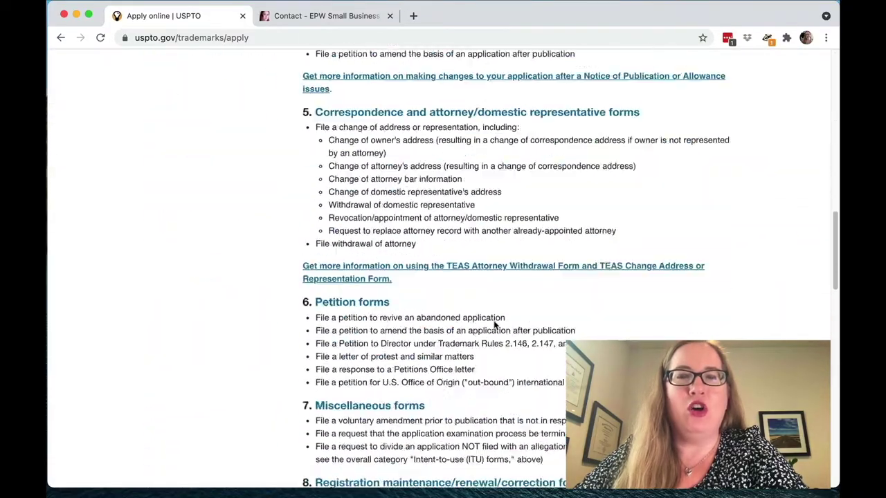
scroll(495, 325, "up", 20)
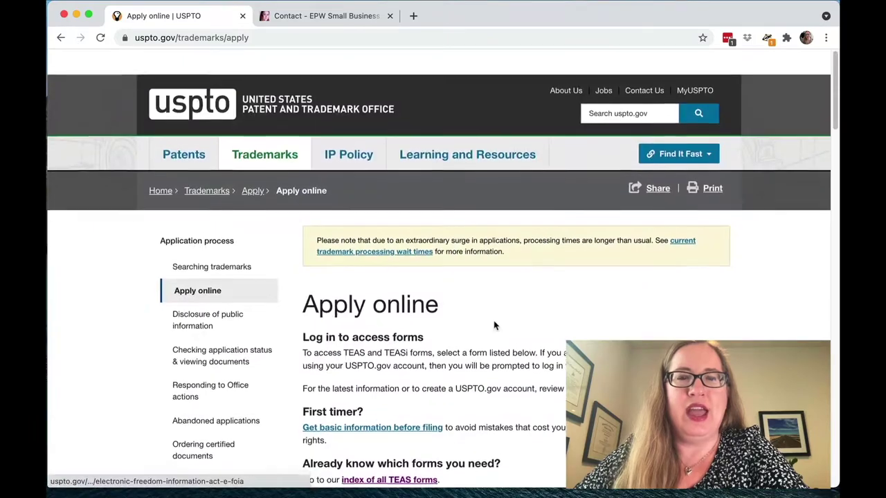
scroll(494, 324, "down", 10)
scroll(494, 325, "down", 5)
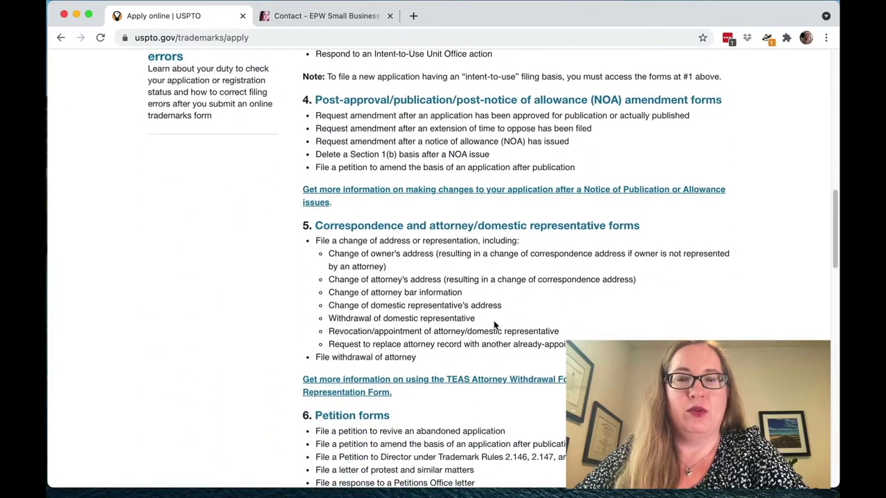
scroll(494, 324, "down", 3)
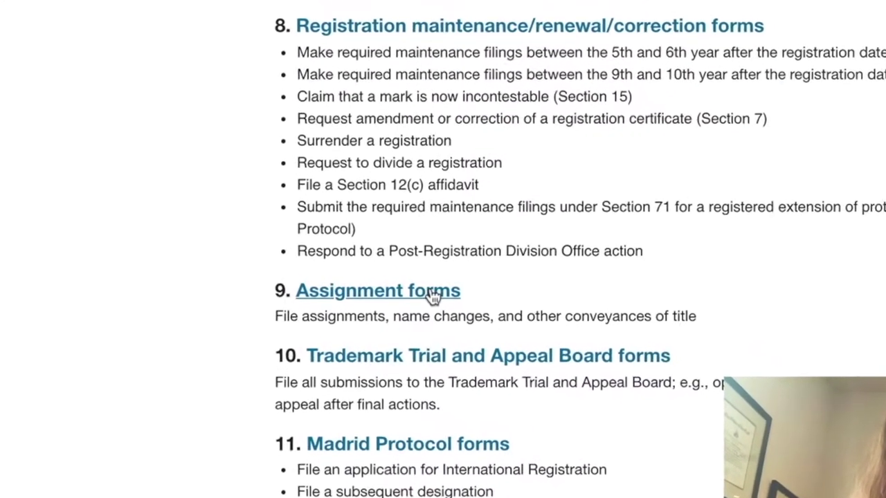
- Follow Assignment forms to the ETAS forms guidelines and begin a new assignment filing
left_click(435, 293)
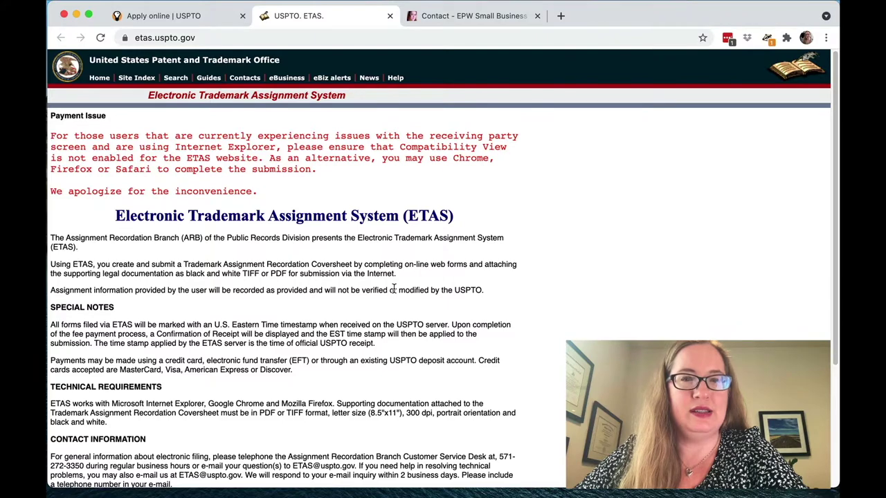
scroll(393, 290, "down", 5)
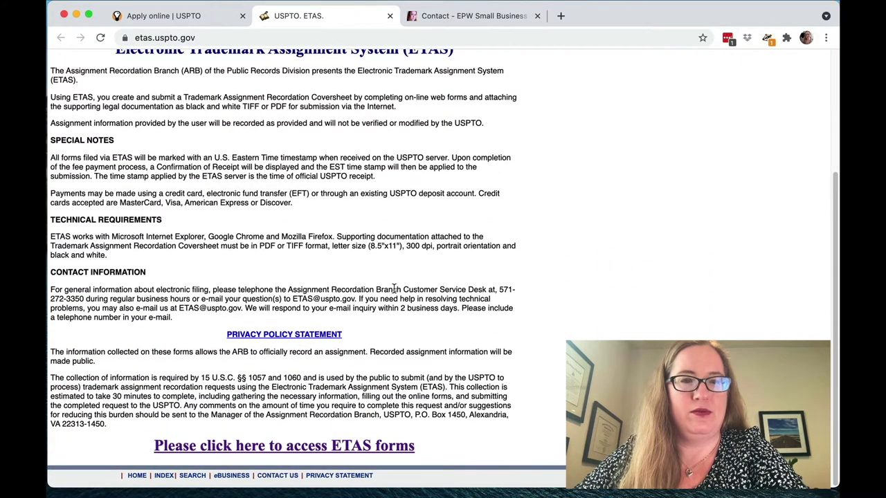
left_click(283, 446)
scroll(478, 404, "down", 3)
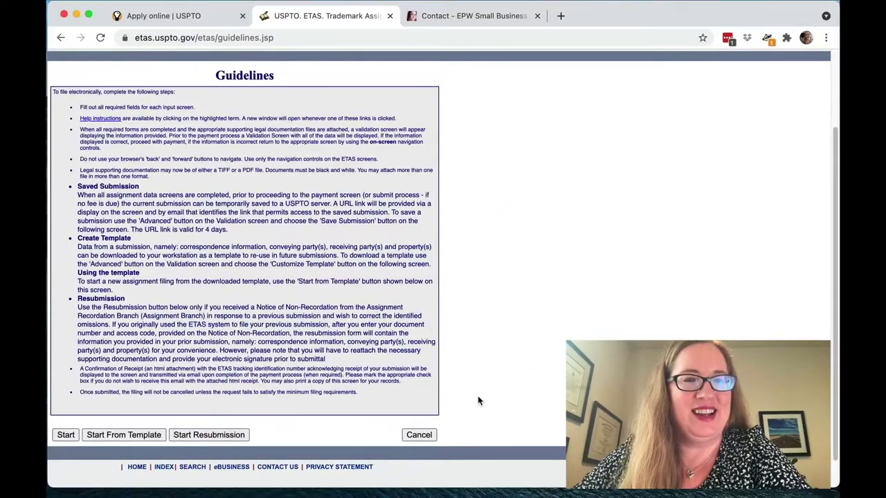
scroll(479, 401, "down", 1)
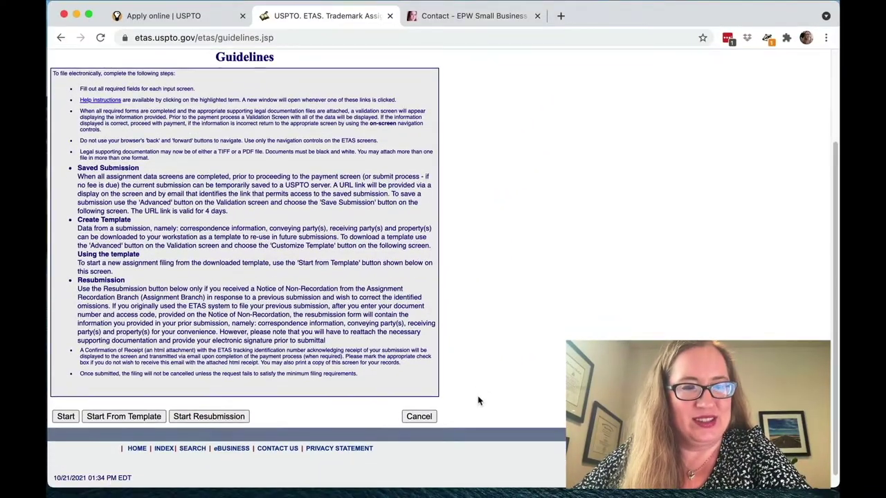
left_click(66, 416)
- Scroll down the new filing's Conveyance Type list
scroll(509, 282, "down", 4)
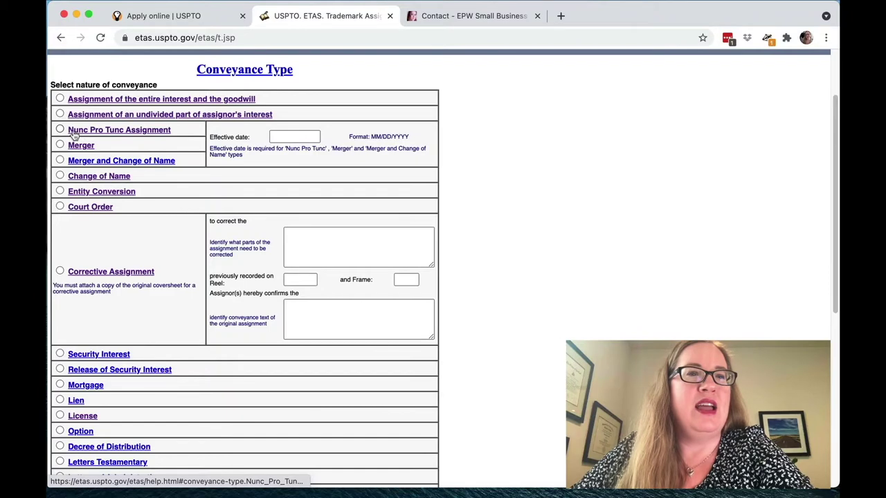
left_click(74, 136)
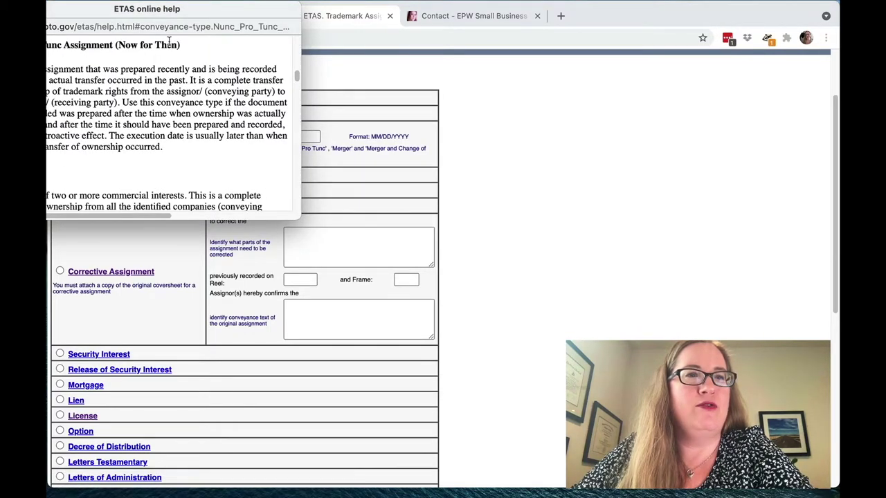
left_click_drag(195, 12, 260, 11)
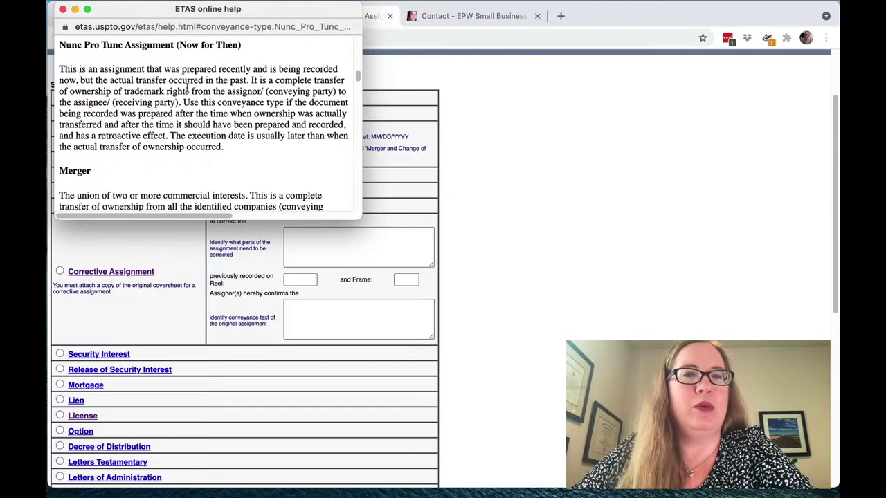
left_click(62, 9)
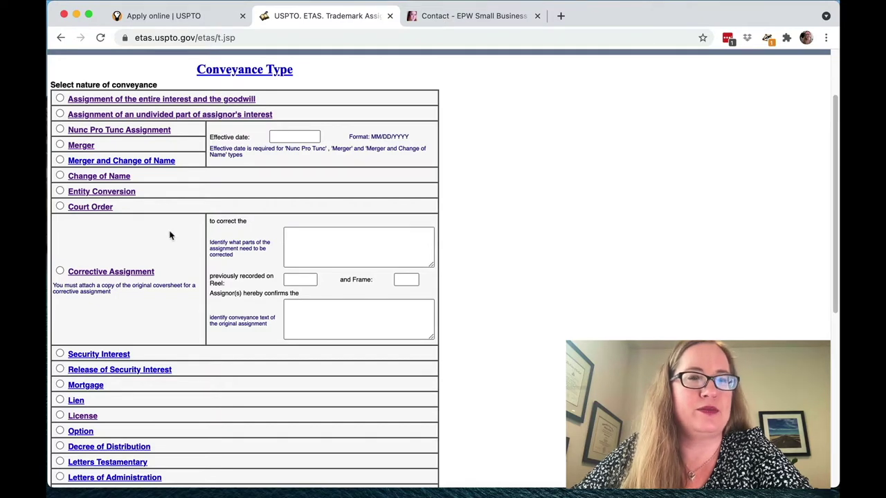
- Choose 'Assignment of the entire interest and the goodwill' as the conveyance type
scroll(170, 235, "down", 1)
scroll(179, 237, "down", 2)
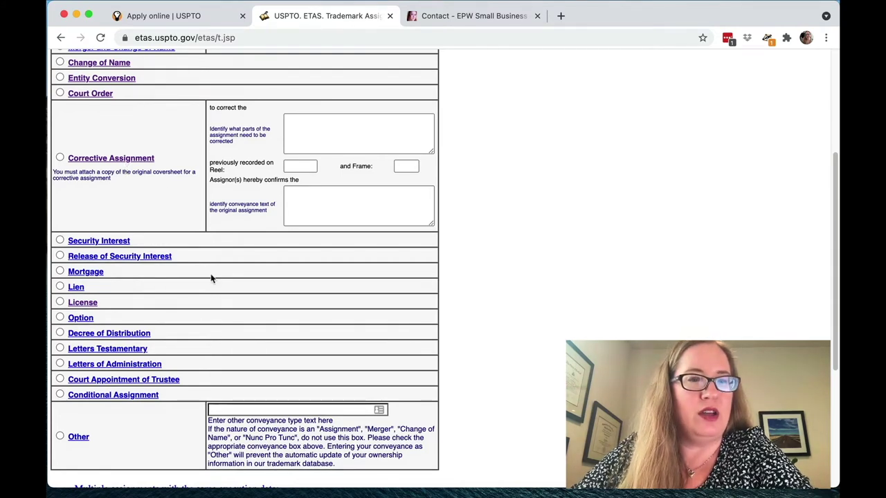
scroll(217, 324, "down", 1)
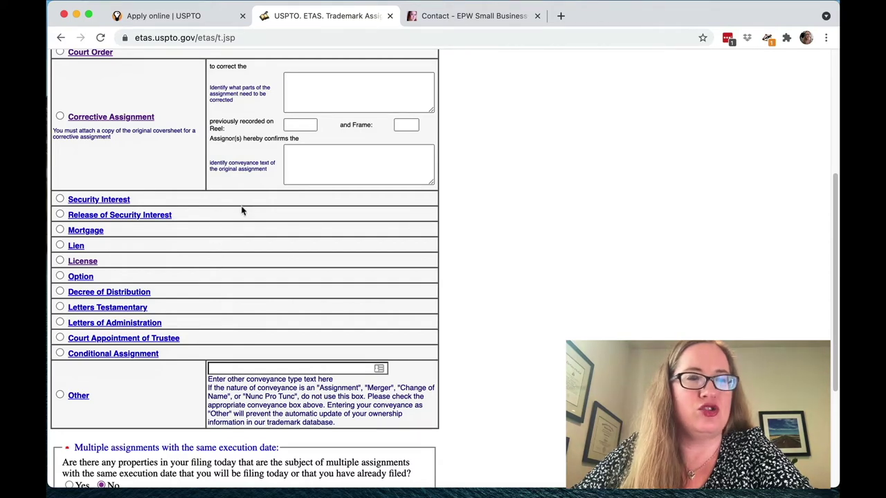
scroll(238, 220, "down", 3)
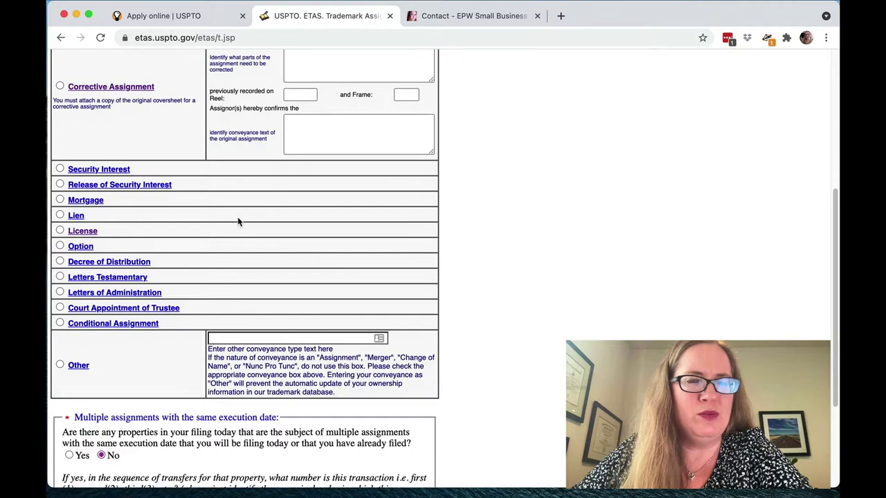
scroll(237, 220, "up", 10)
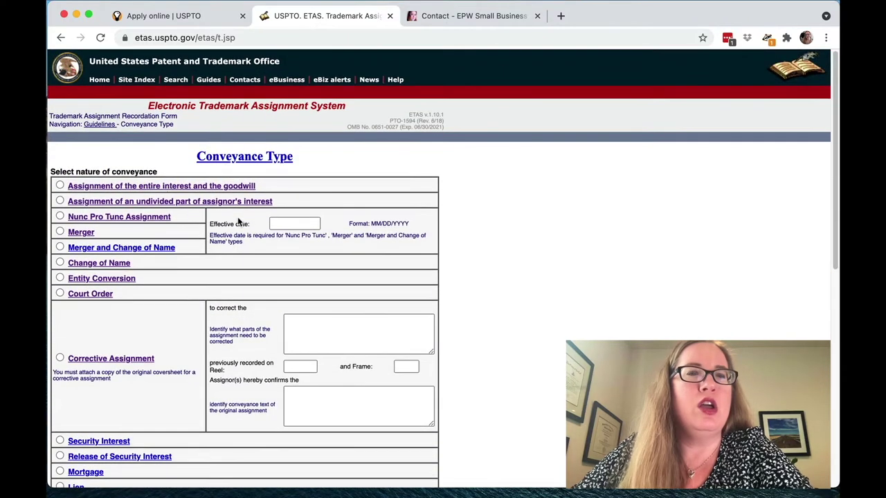
left_click(60, 185)
scroll(454, 370, "down", 12)
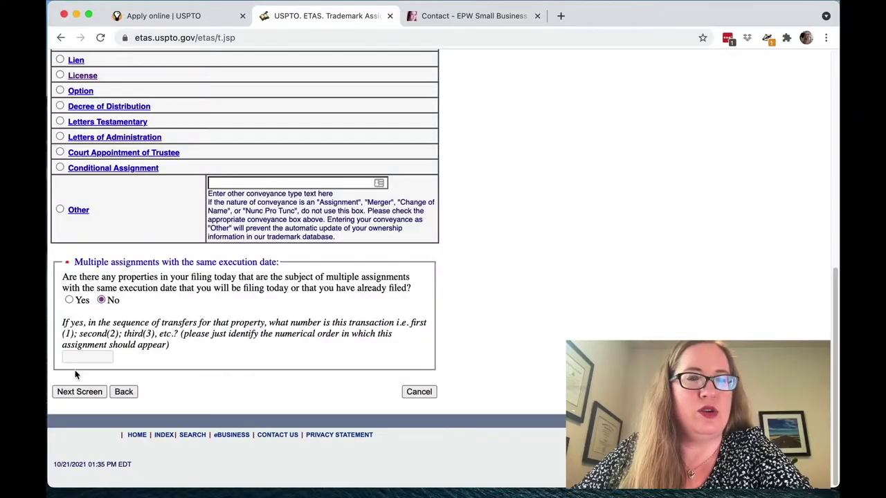
left_click(79, 392)
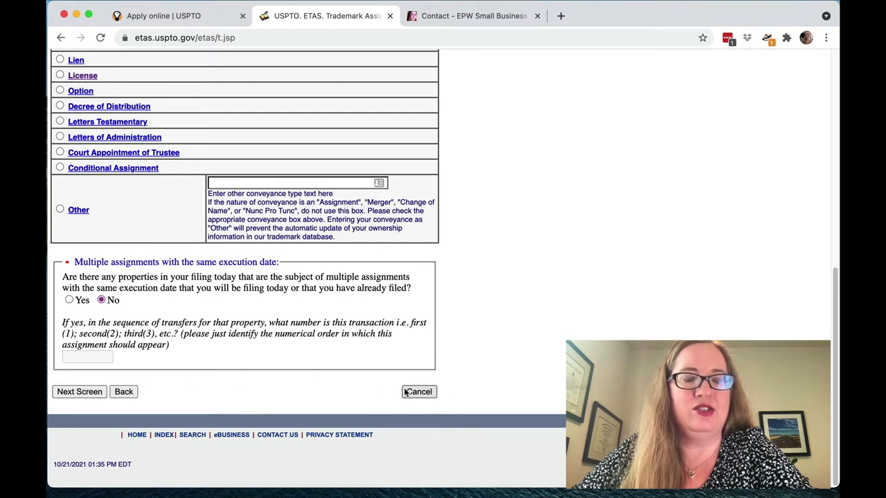
- Advance to the Correspondence Information page with Next Screen
left_click(80, 391)
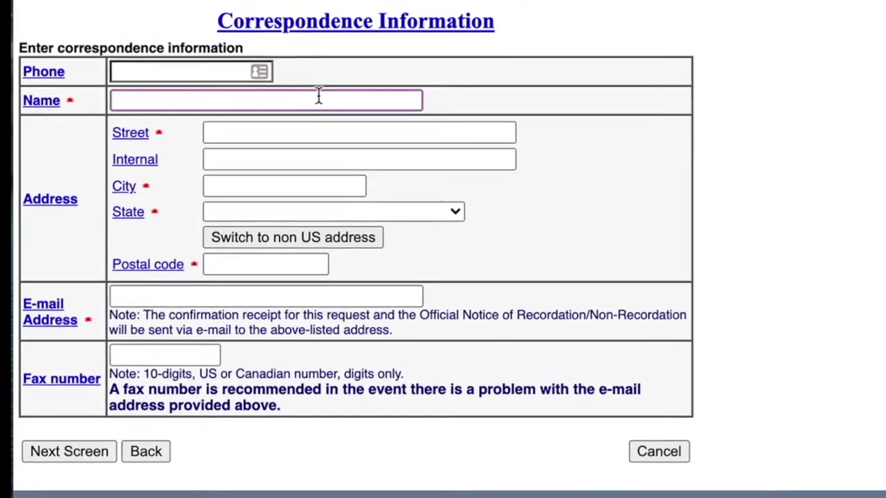
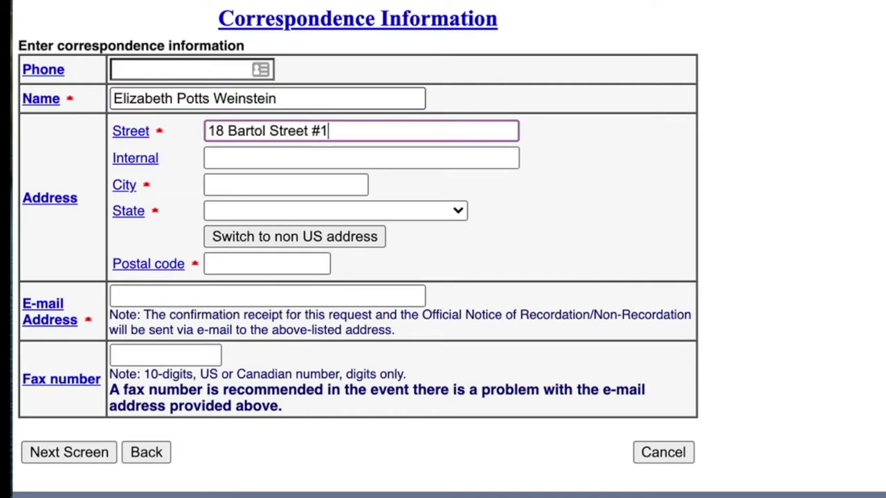
- Enter the correspondent's full name, US street address, city and e-mail address, leaving fax blank
key("Tab")
key("Tab")
type("Sa")
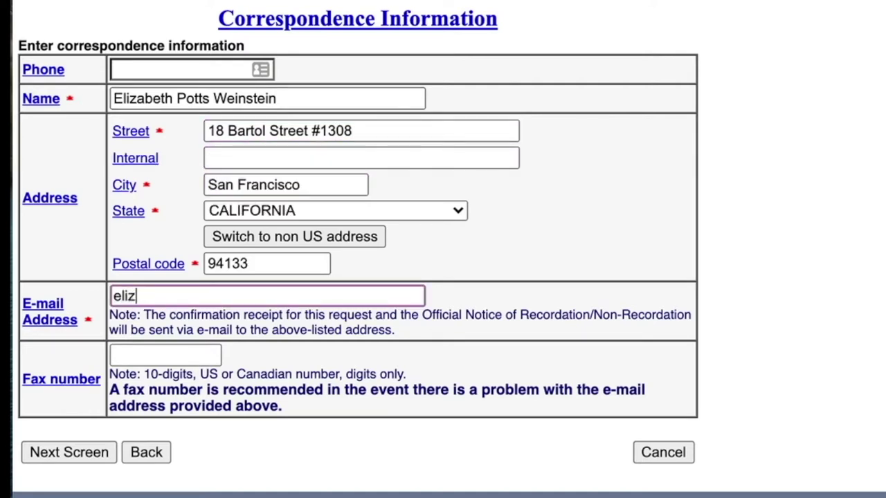
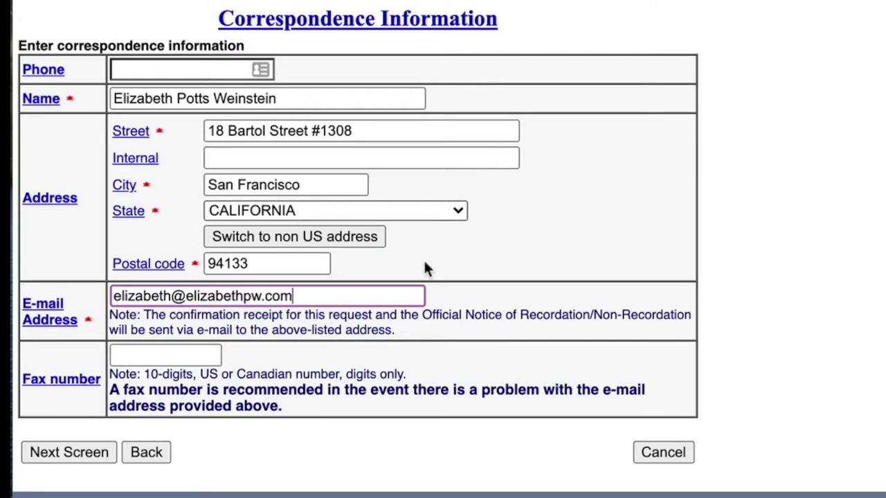
key("Tab")
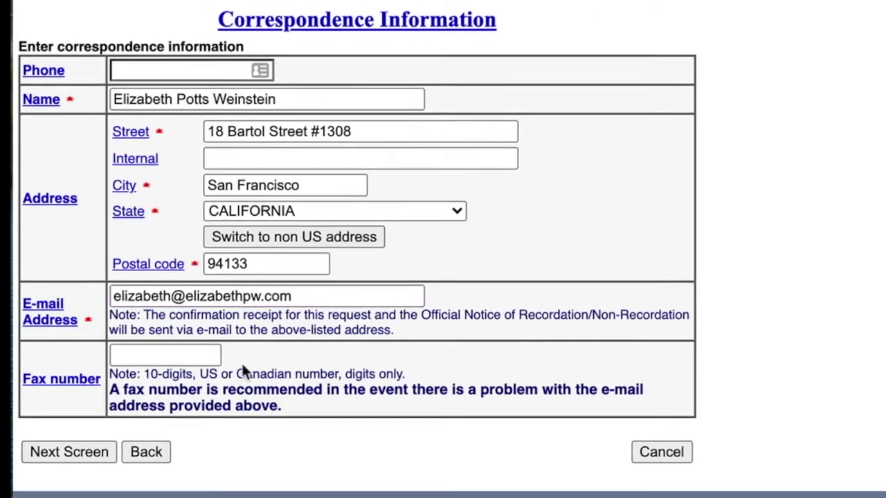
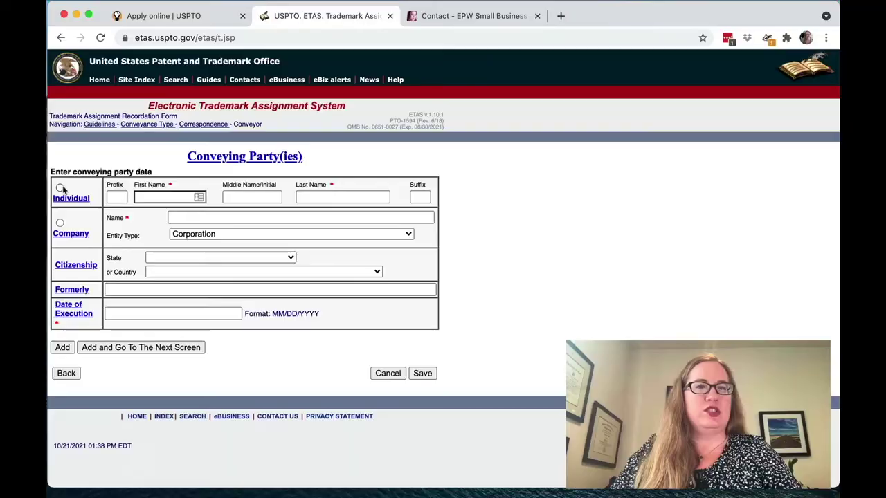
- Mark the conveying party as an individual and enter their first, middle and last name
left_click(59, 188)
left_click(147, 196)
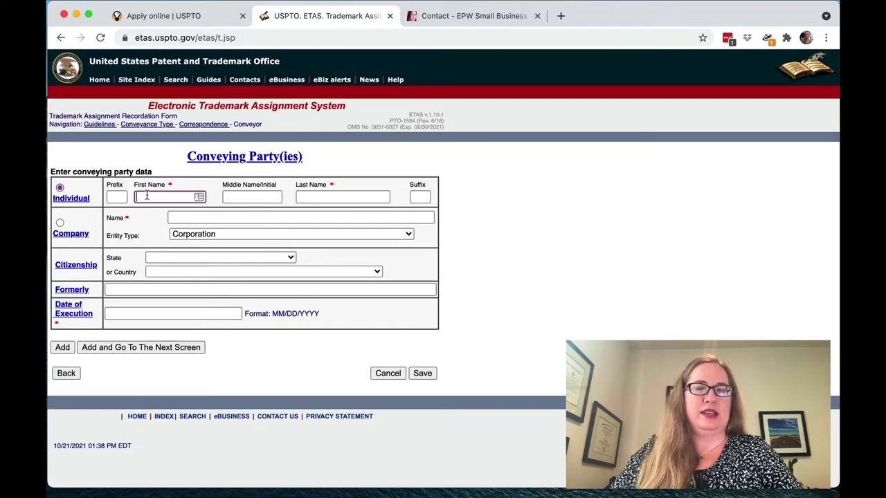
key("Tab")
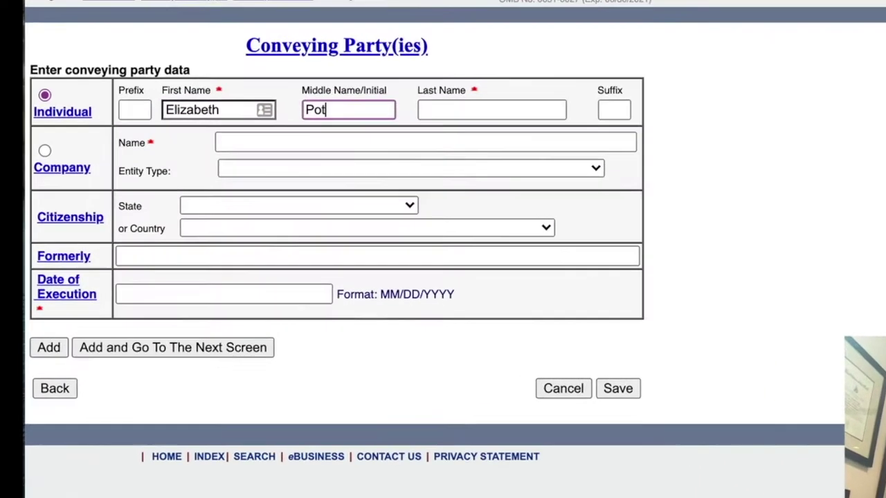
key("Tab")
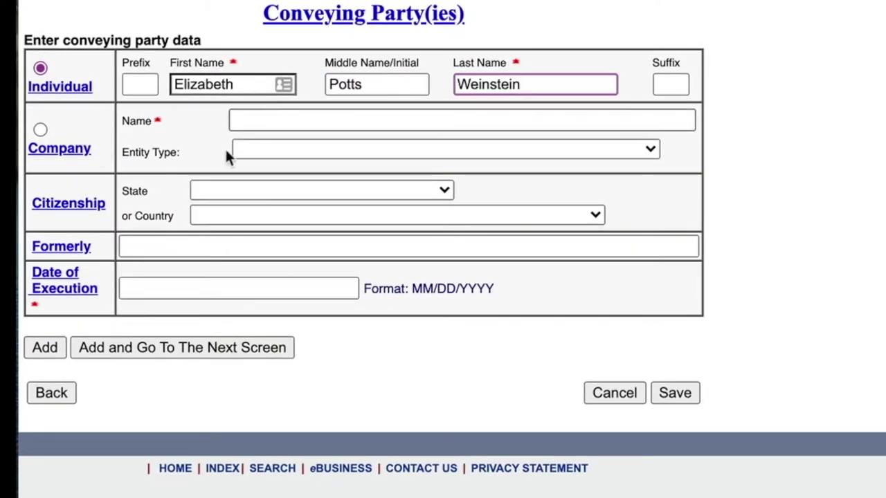
- Set the conveyor's citizenship to CALIFORNIA and execution date 10/21/2021, then submit the conveyor
left_click(218, 190)
left_click(247, 354)
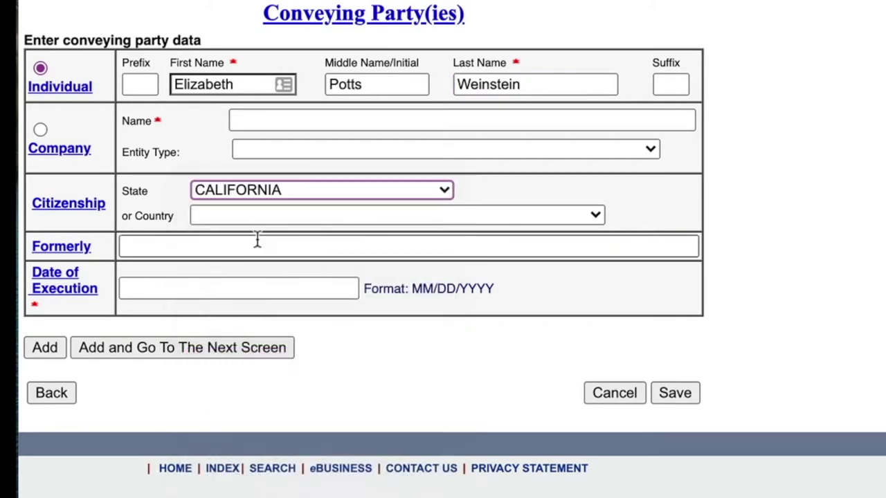
left_click(214, 249)
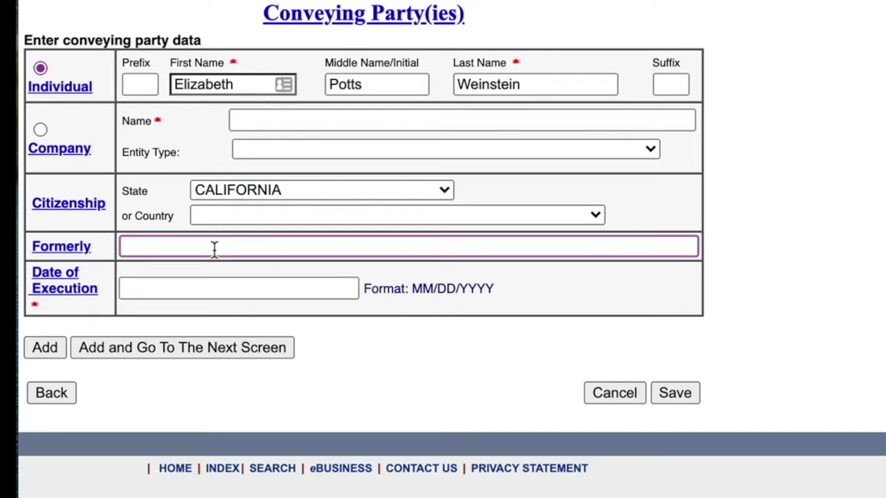
left_click(204, 280)
type("10/21/2021")
left_click(315, 387)
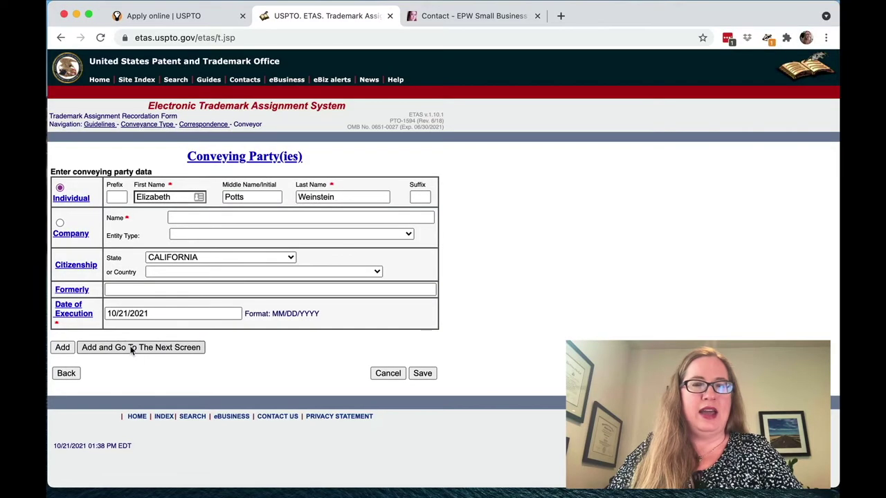
left_click(131, 348)
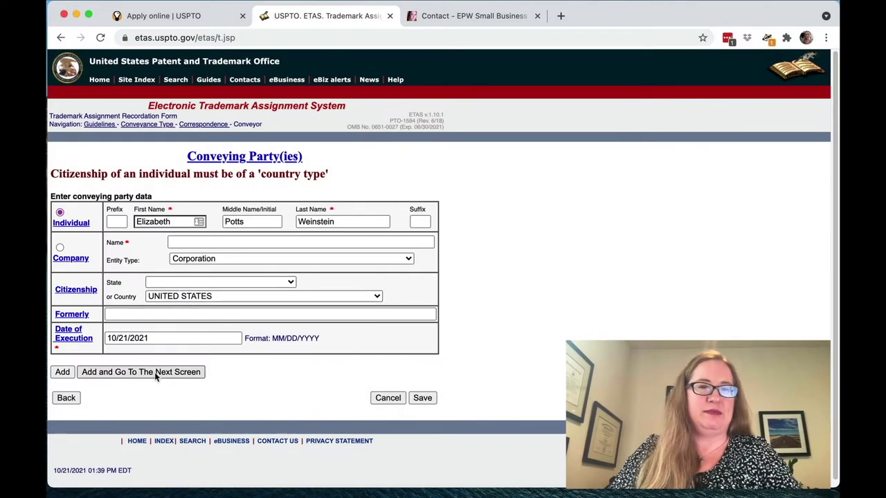
- Resubmit the conveying party after the citizenship warning to reach the Receiving Party(ies) form
left_click(156, 373)
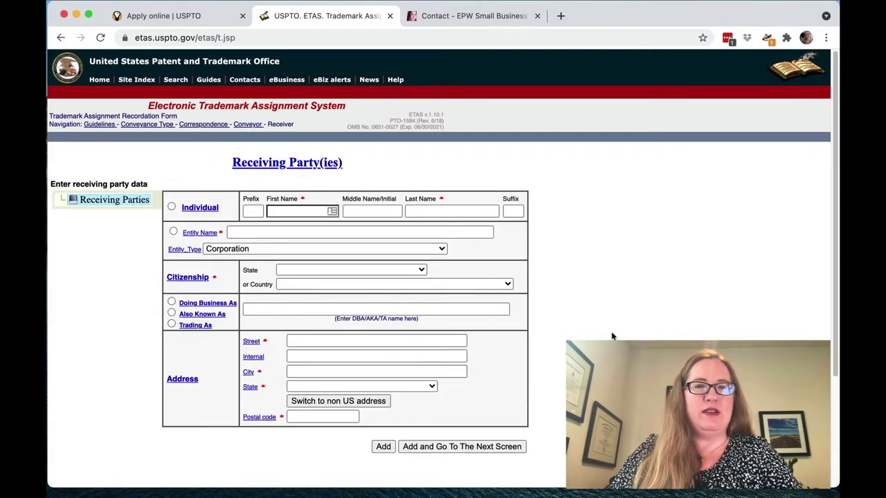
- Enter the receiving party as entity 'EPW Small Business Law PC' with CALIFORNIA citizenship
scroll(628, 339, "down", 2)
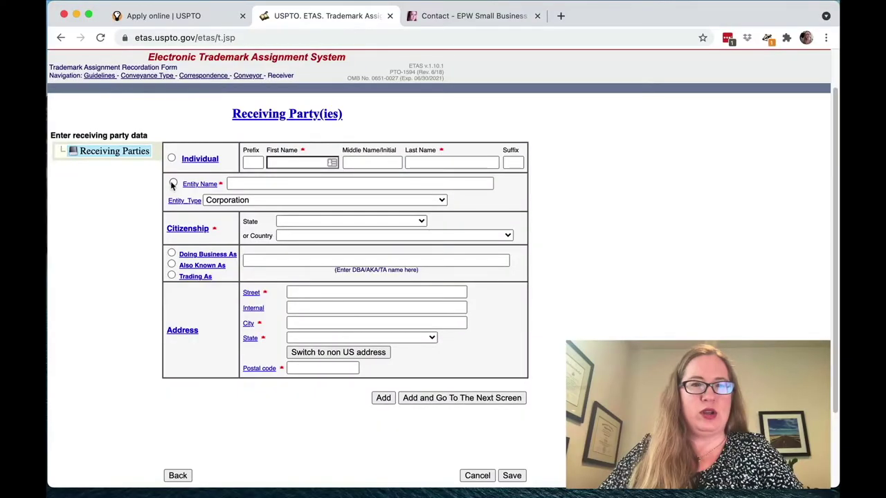
left_click(174, 184)
left_click(264, 183)
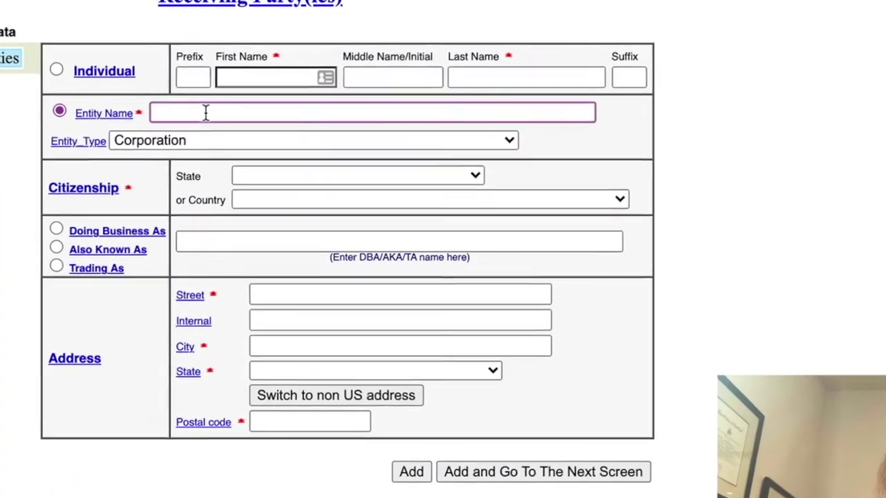
type("EPW Small Bus")
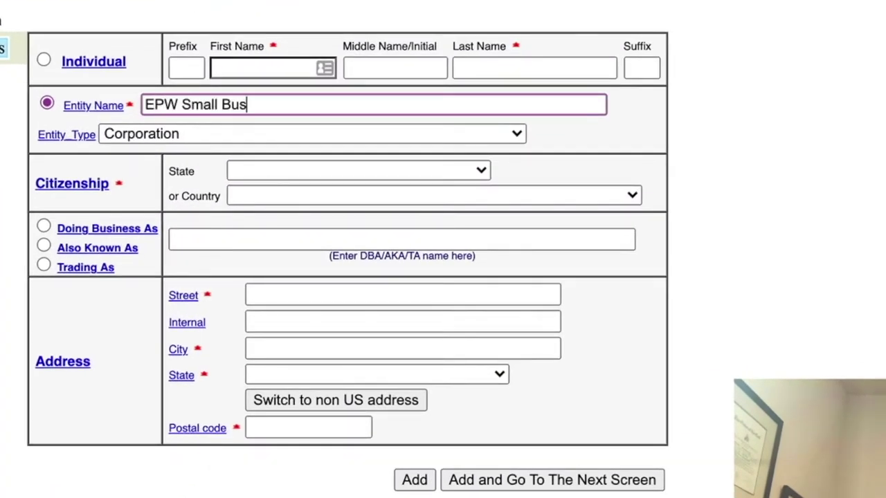
type("iness Law PC")
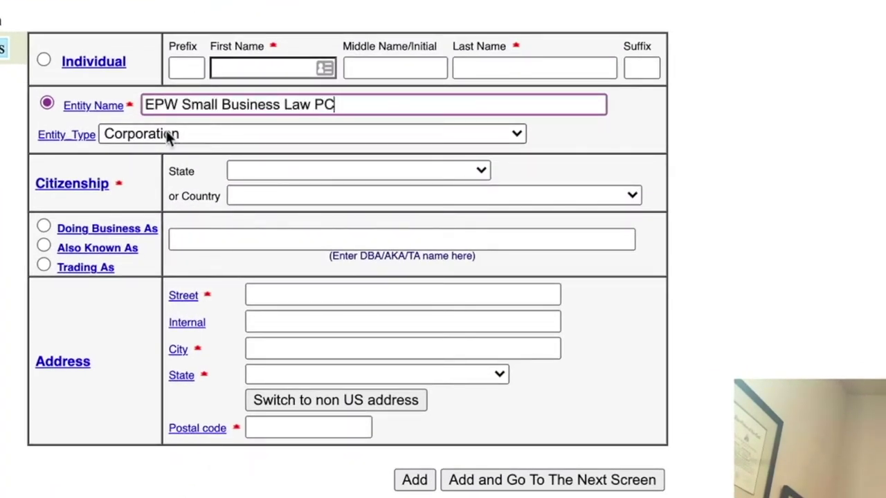
left_click(244, 170)
left_click(280, 339)
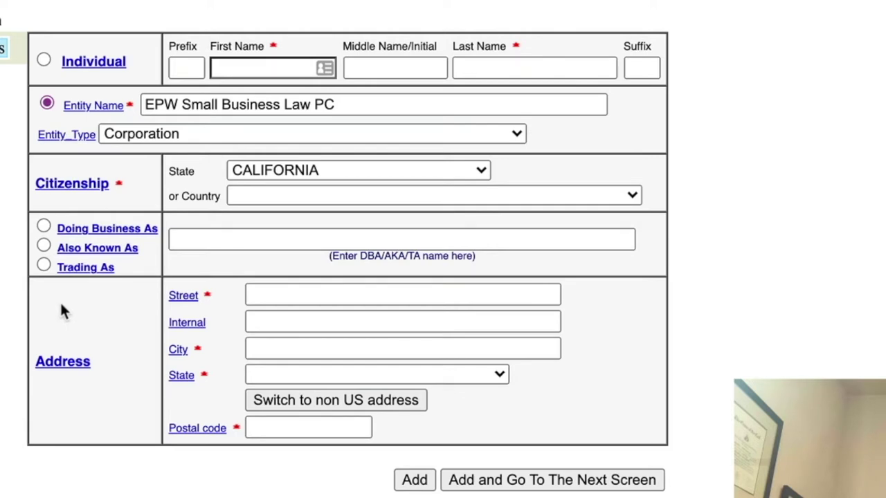
- Fill in the receiving entity's street address and add the receiving party
left_click(303, 297)
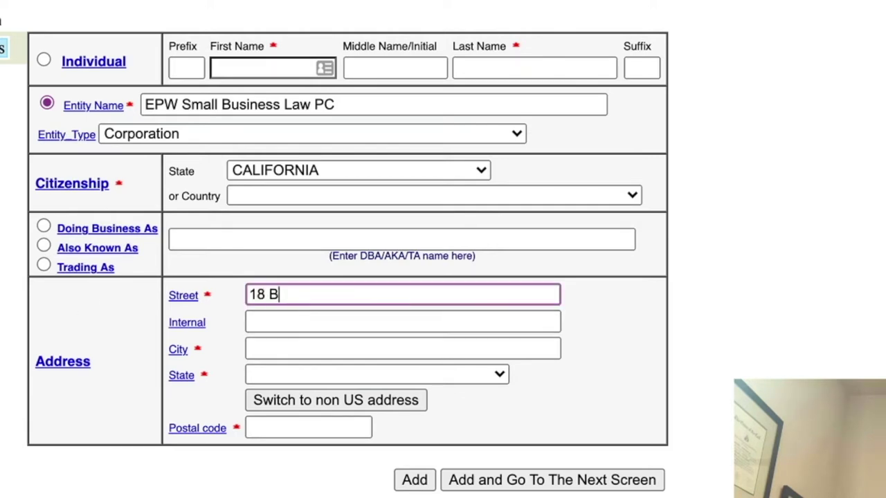
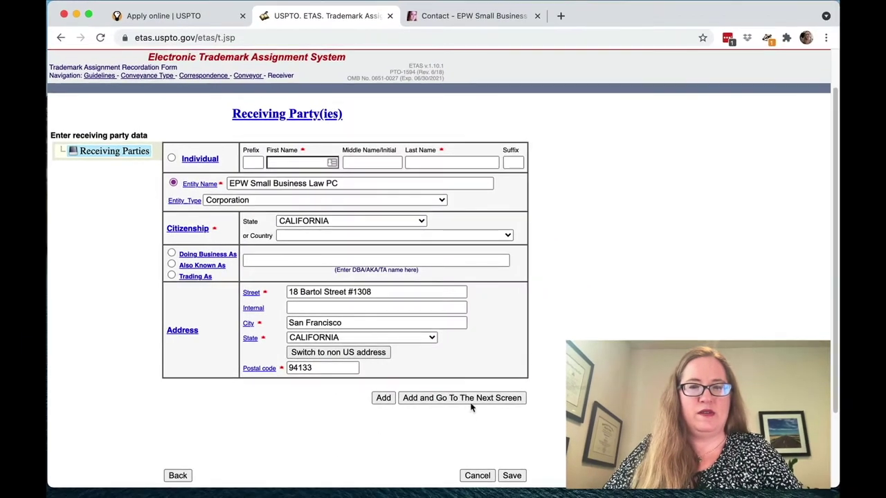
left_click(465, 402)
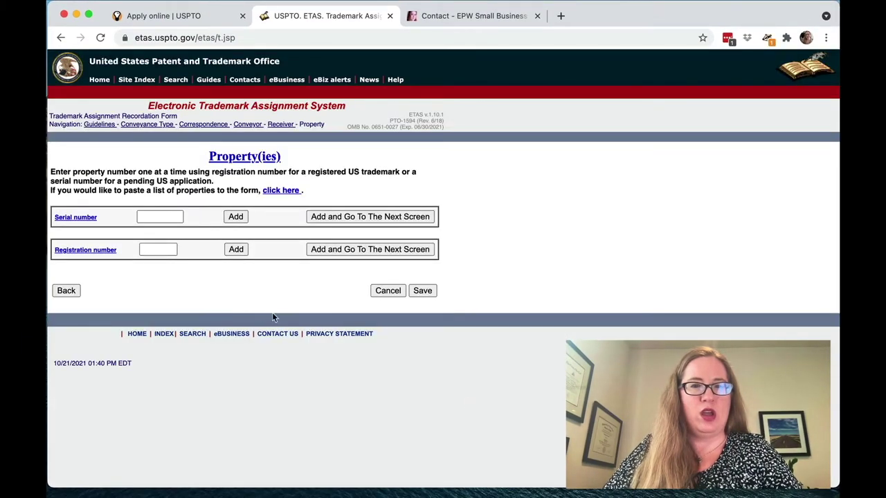
- Paste trademark serial number 77120903 into the Serial number field and submit the property
left_click(154, 213)
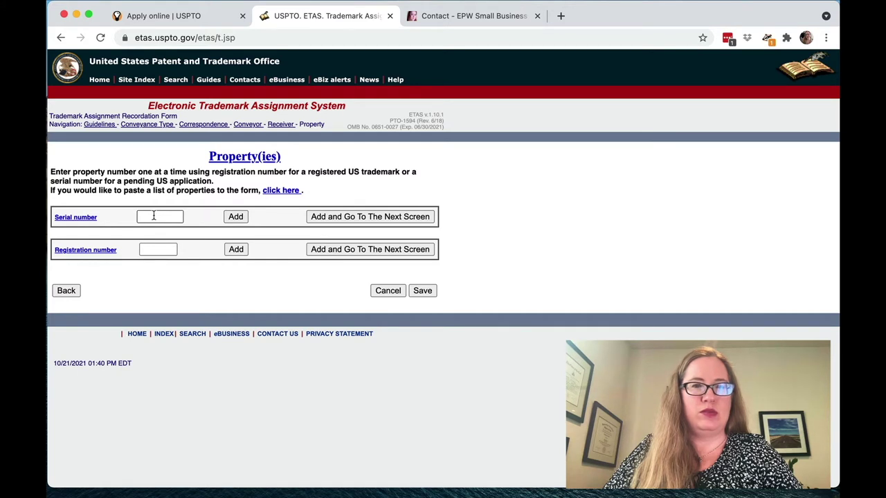
key("Tab")
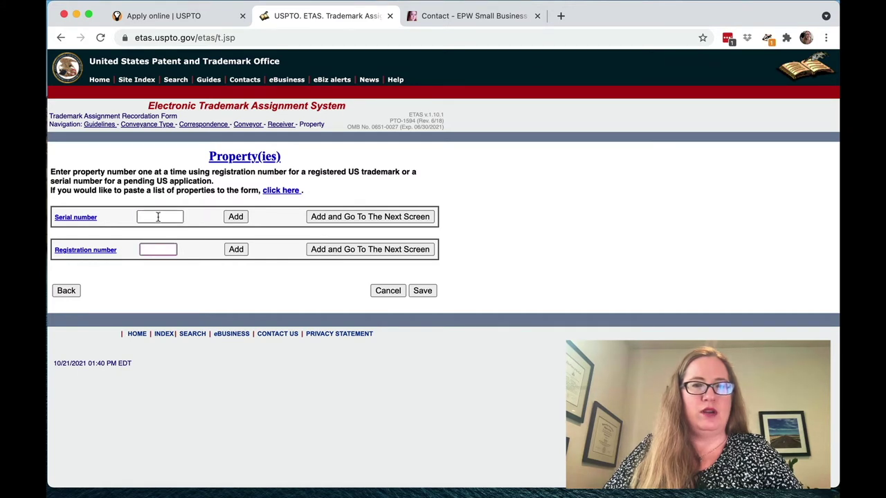
left_click(158, 217)
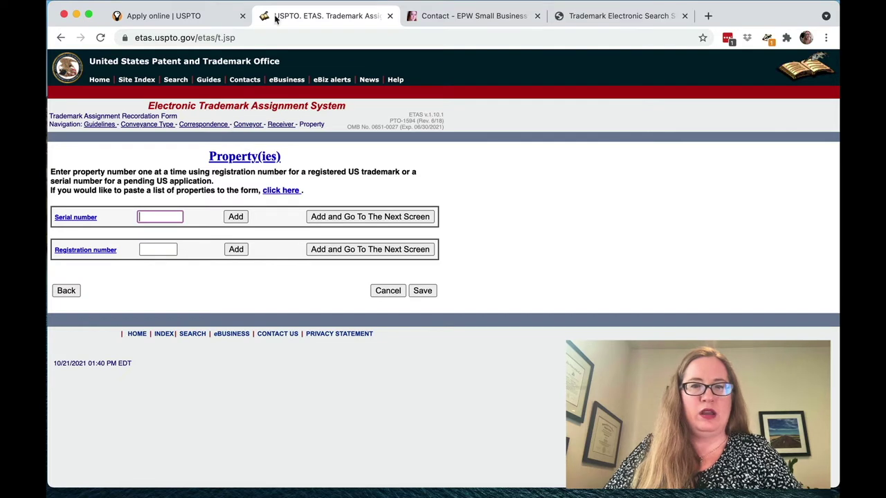
key("super+v")
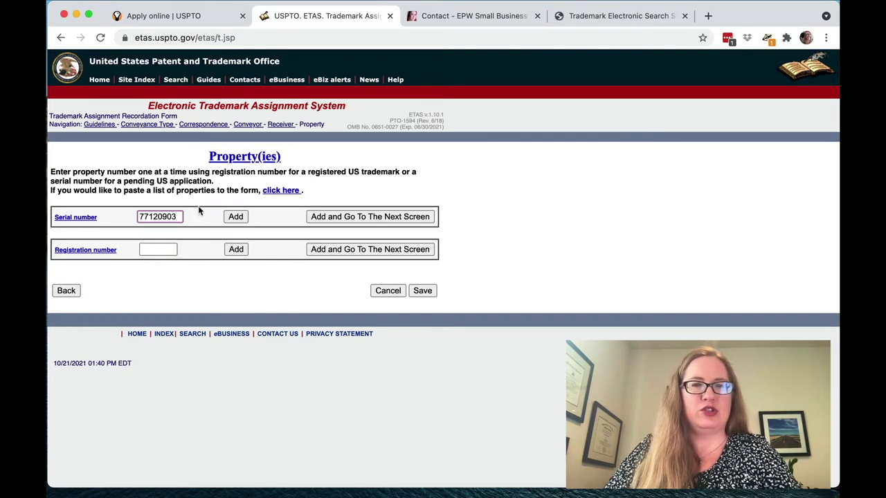
left_click(323, 218)
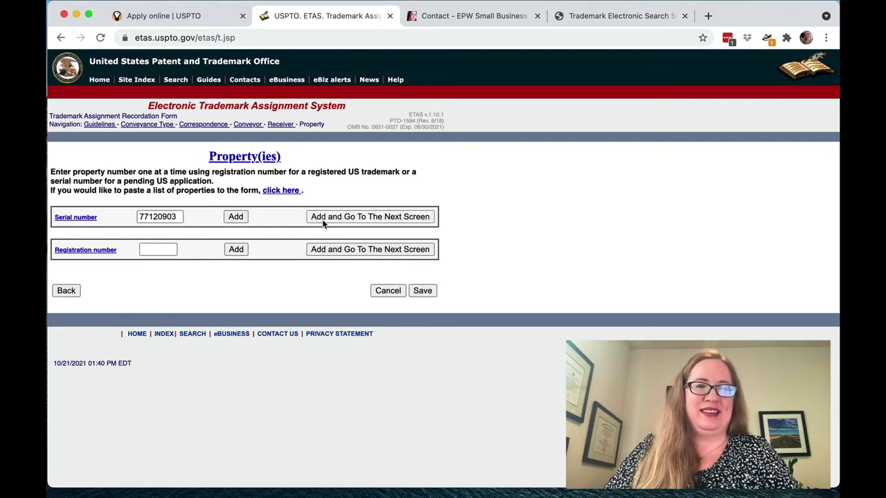